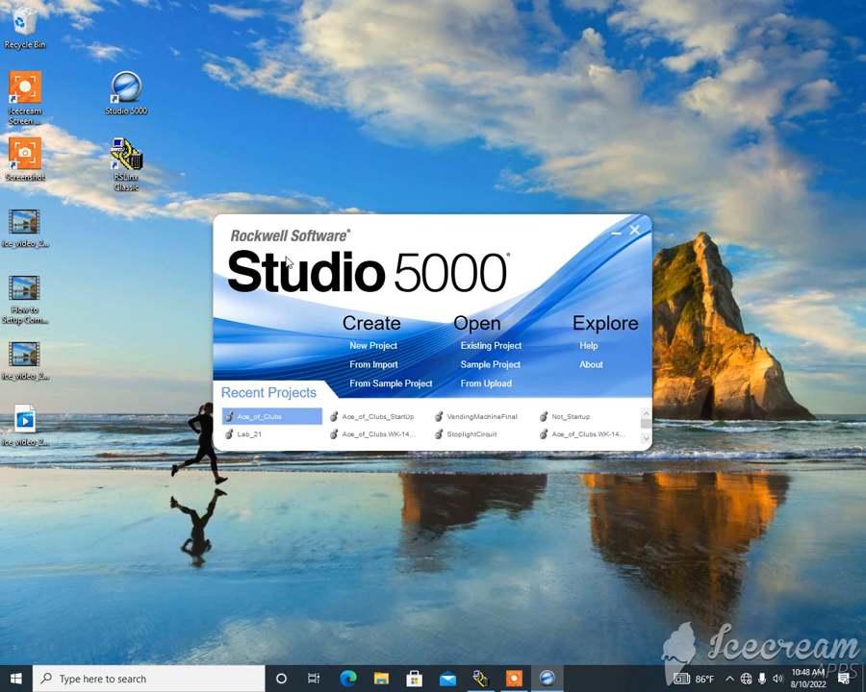
Step: Start a new Logix project named Ace_of_Clubs for the 1756-L71 ControlLogix 5570 controller, with revision 32
left_click(373, 348)
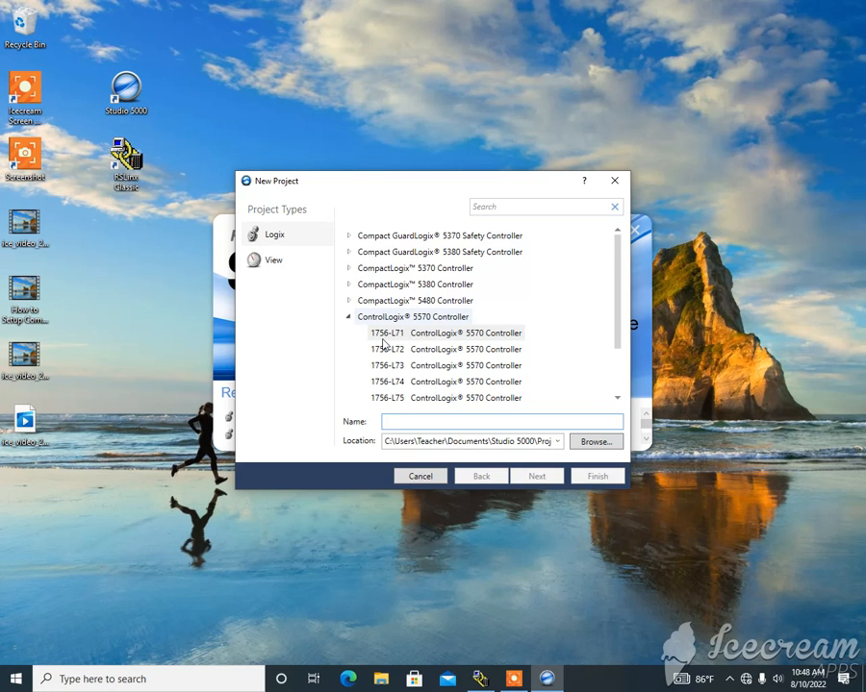
left_click(437, 337)
left_click(439, 421)
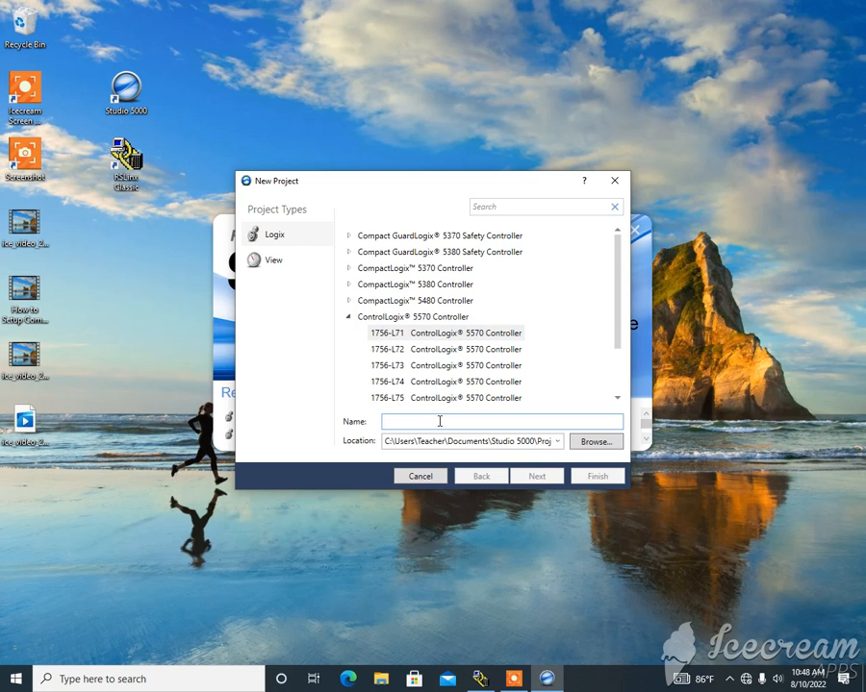
type("Ace_o")
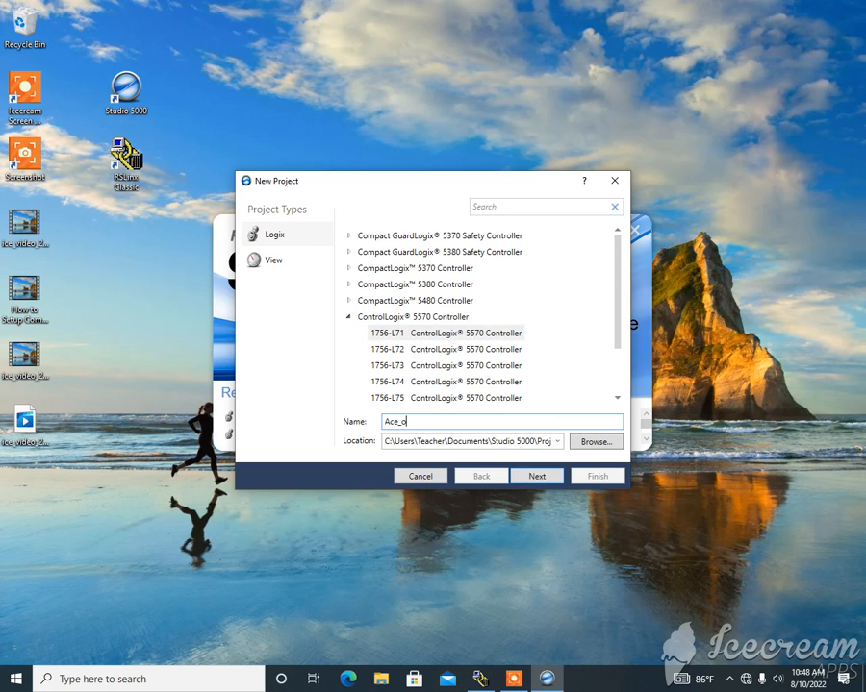
type("f_Clubs")
left_click(552, 485)
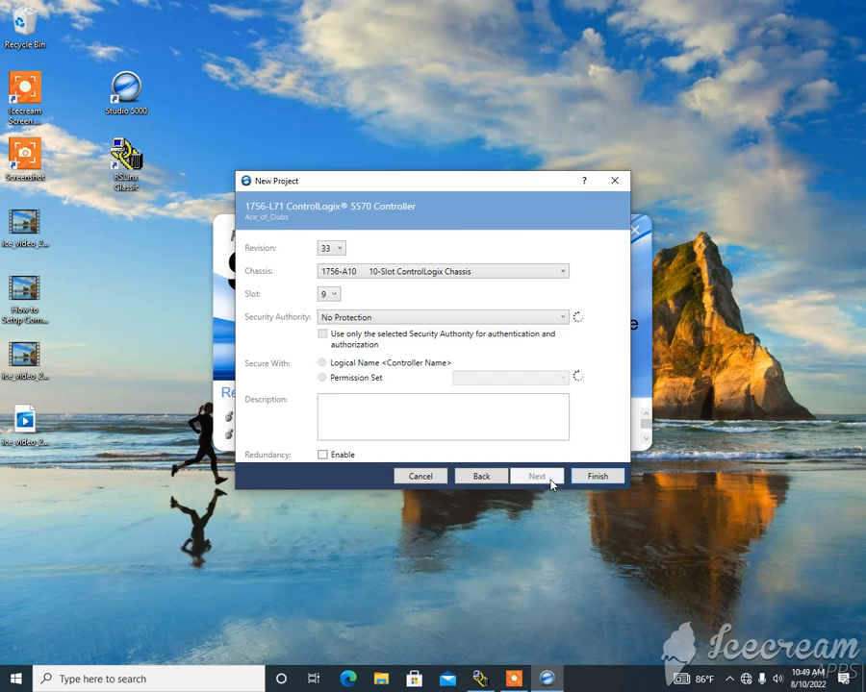
left_click(339, 249)
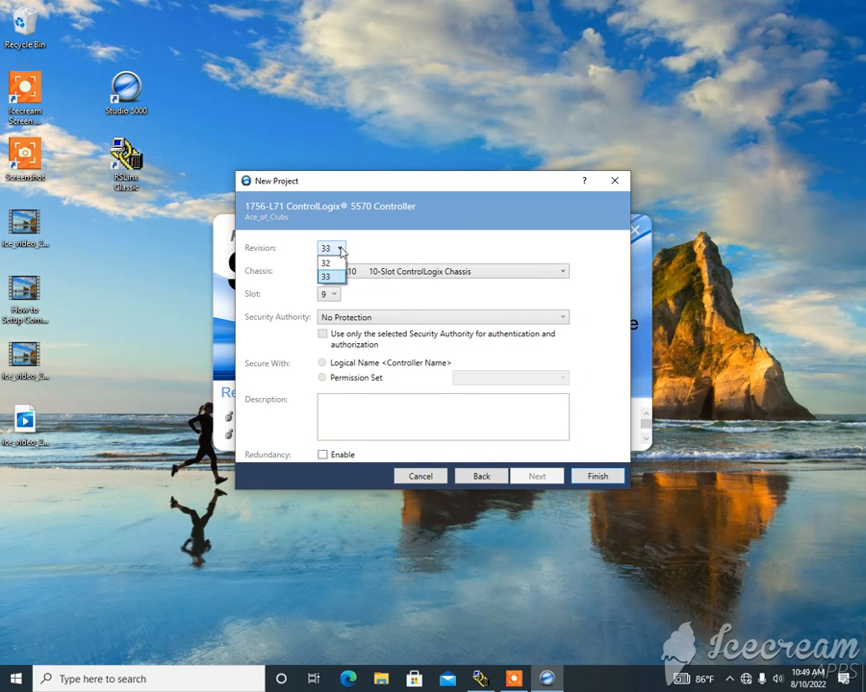
left_click(333, 264)
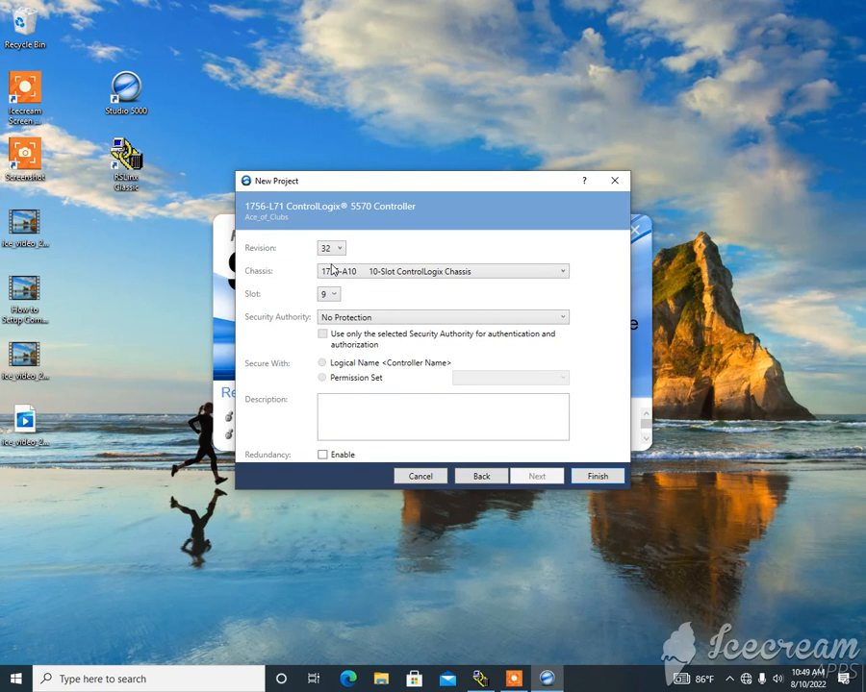
Step: Switch to RSLinx Classic and check the firmware revision in the device properties of the 1756-L71 controller, then return to the project setup
left_click(481, 678)
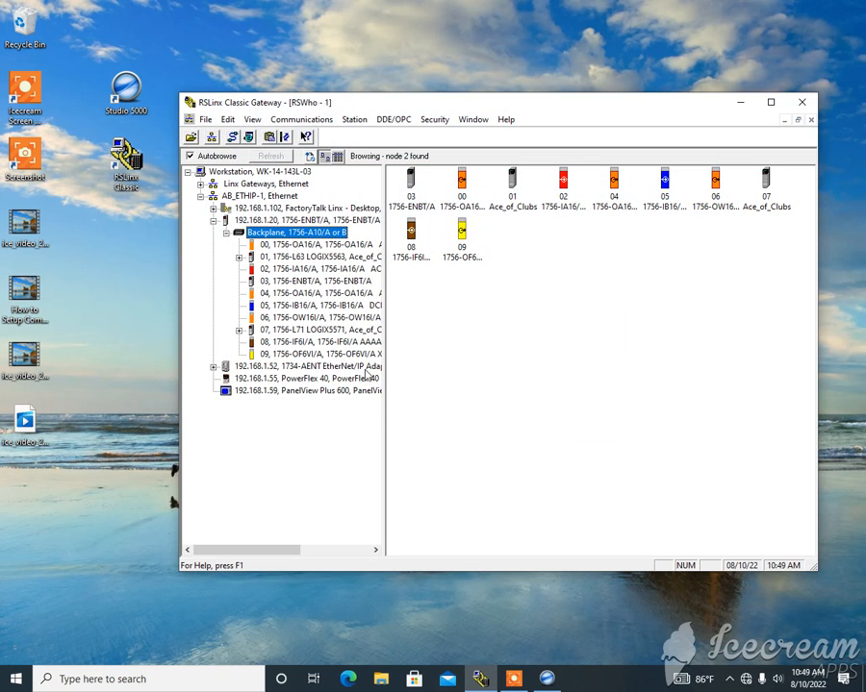
right_click(318, 332)
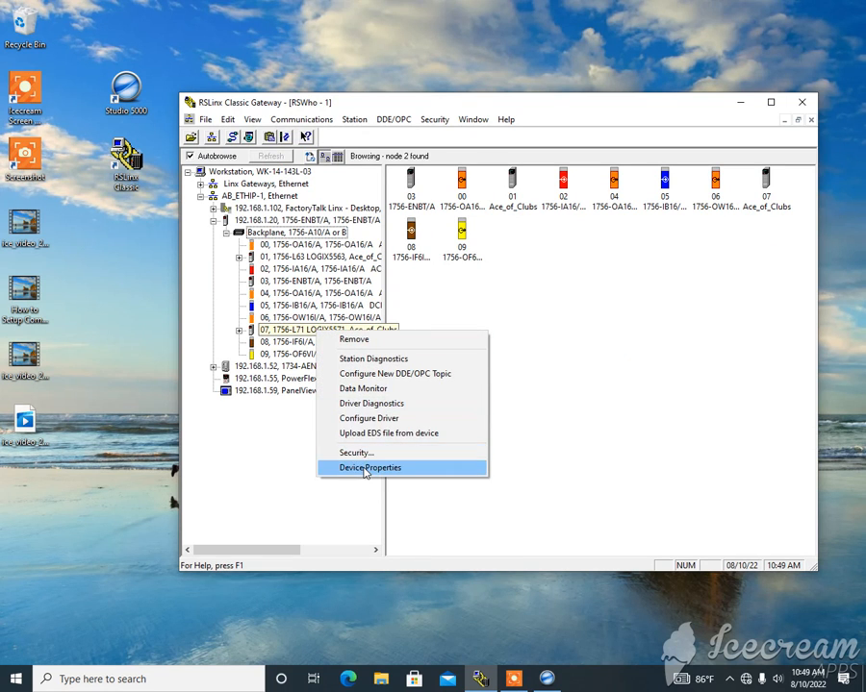
left_click(366, 468)
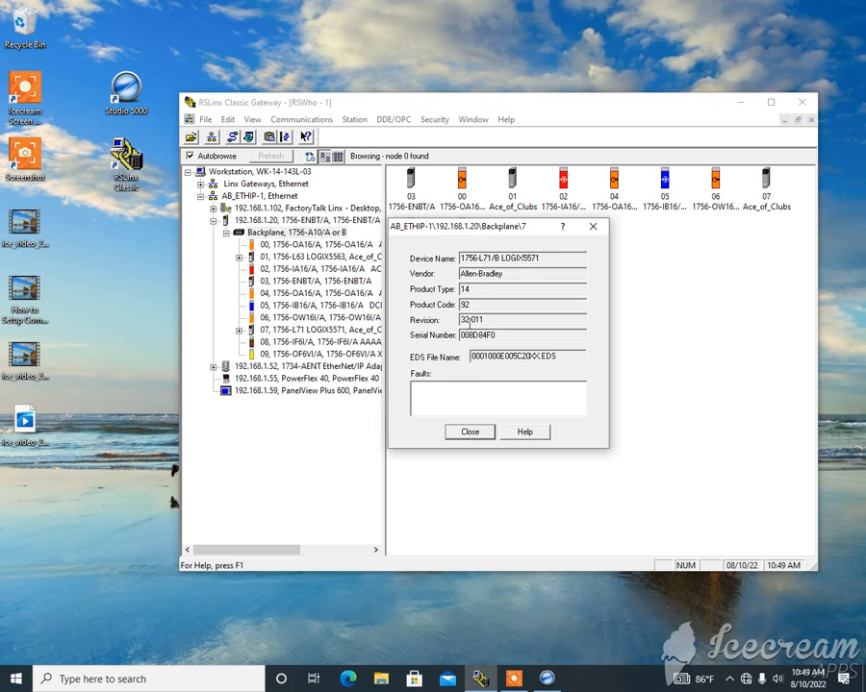
left_click(469, 432)
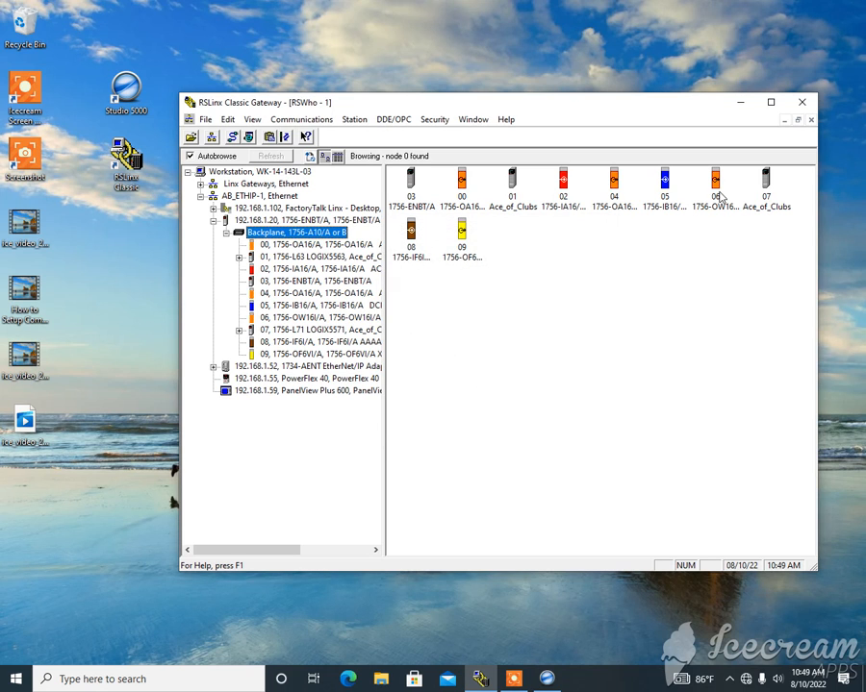
left_click(739, 102)
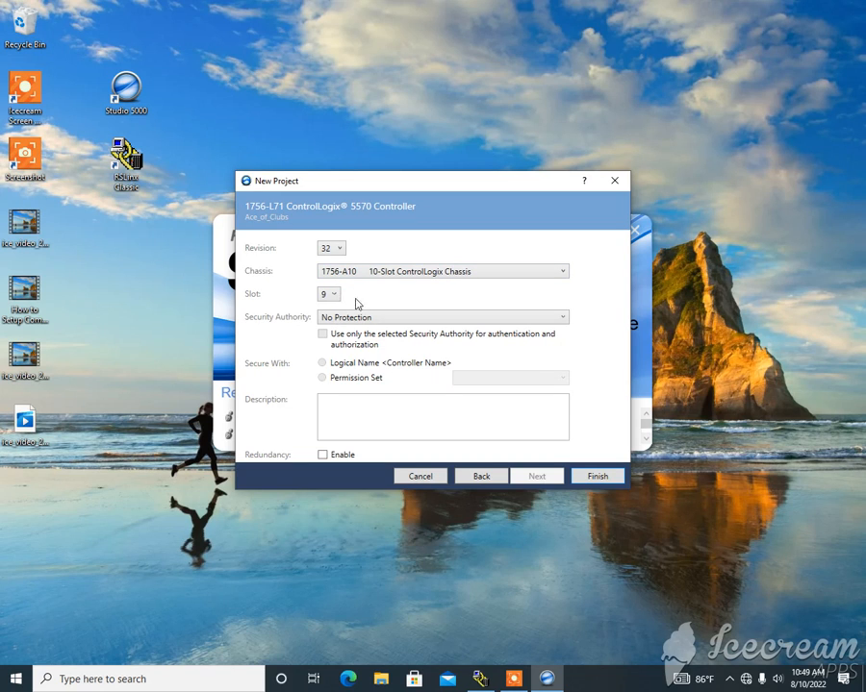
Step: Finish creating the Ace_of_Clubs project, replacing the existing project of the same name
left_click(600, 477)
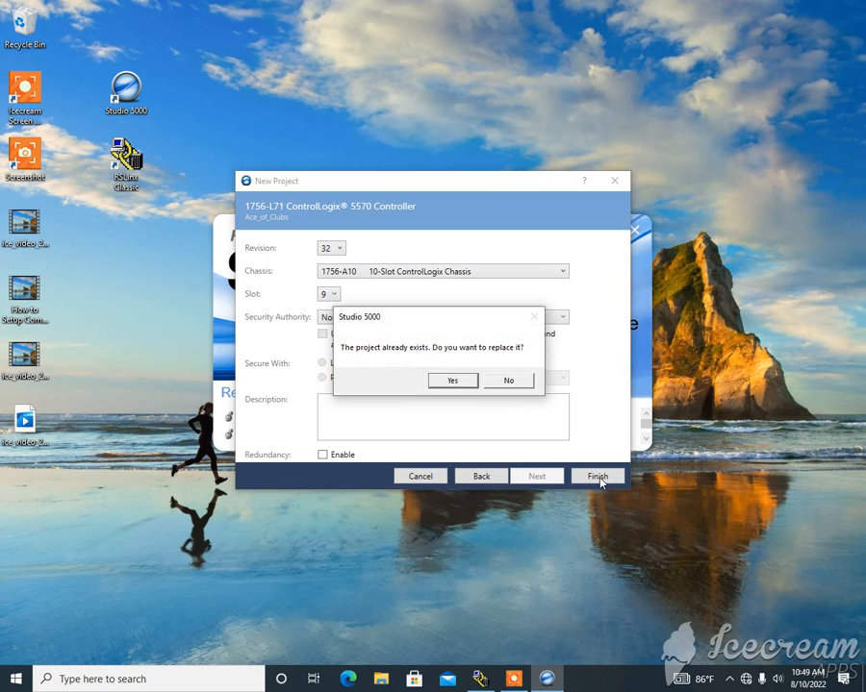
left_click(452, 381)
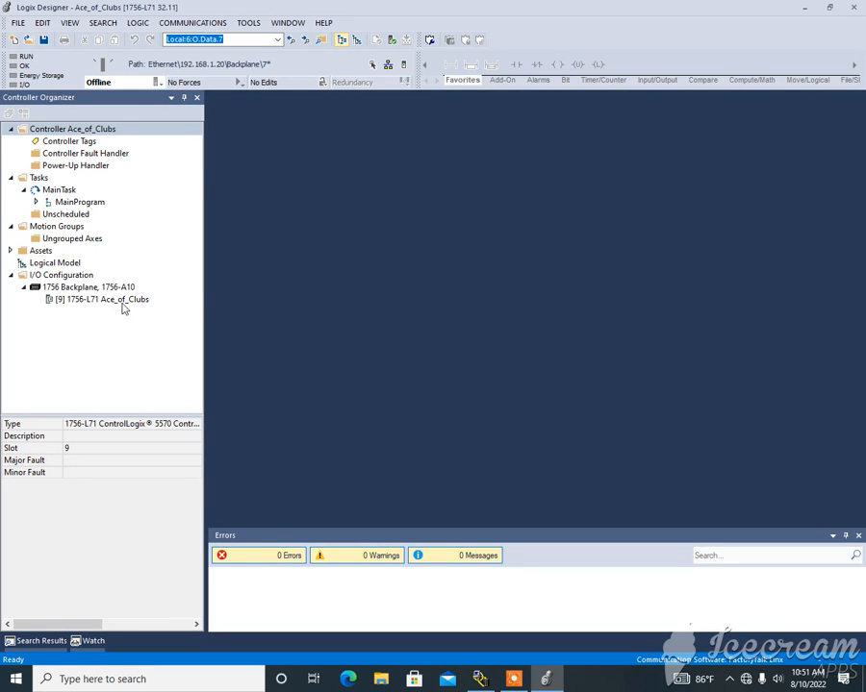
Step: Begin adding a module to the I/O configuration and filter the catalog to Digital modules from Rockwell Automation/Allen-Bradley
right_click(66, 278)
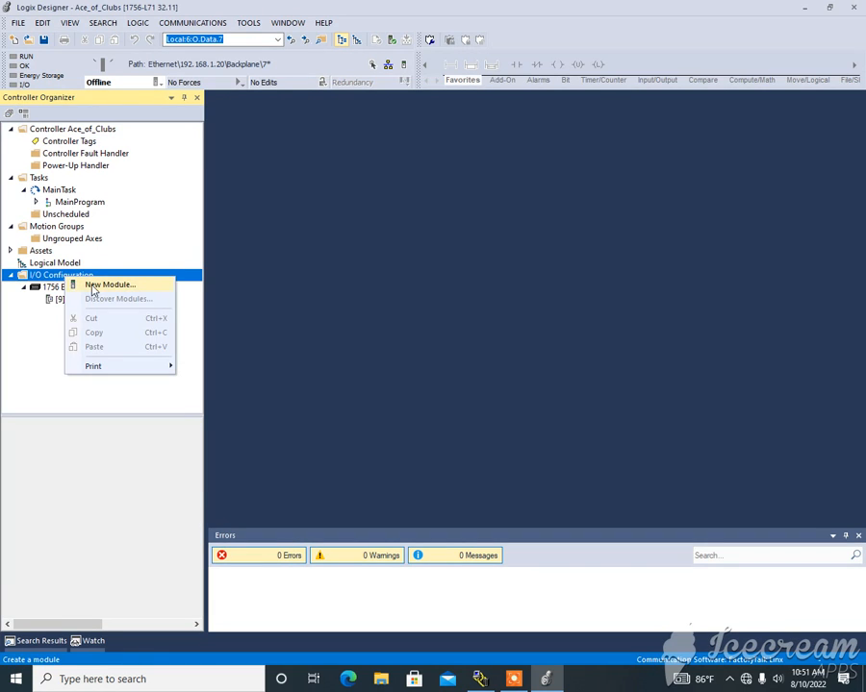
left_click(94, 287)
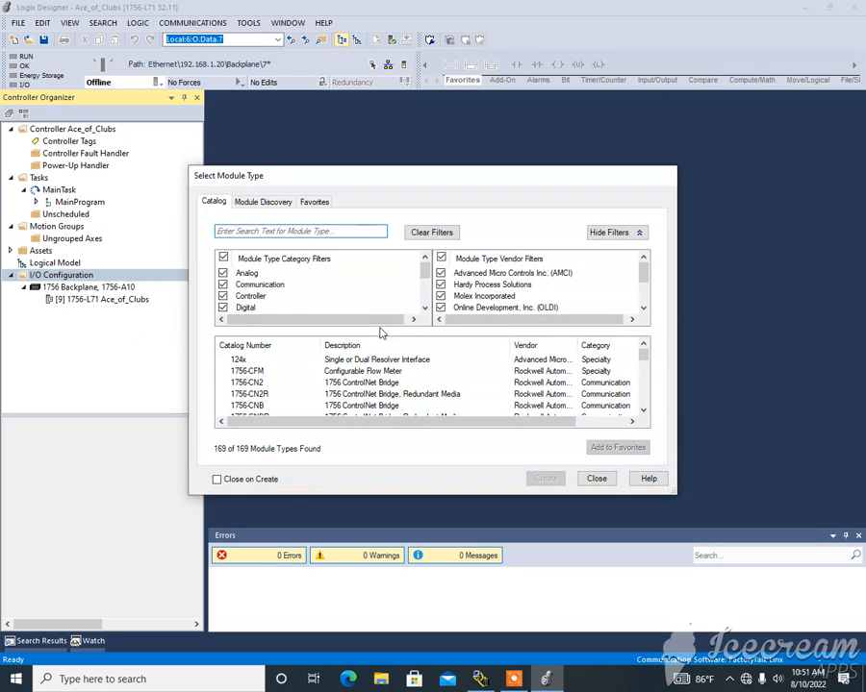
left_click(223, 258)
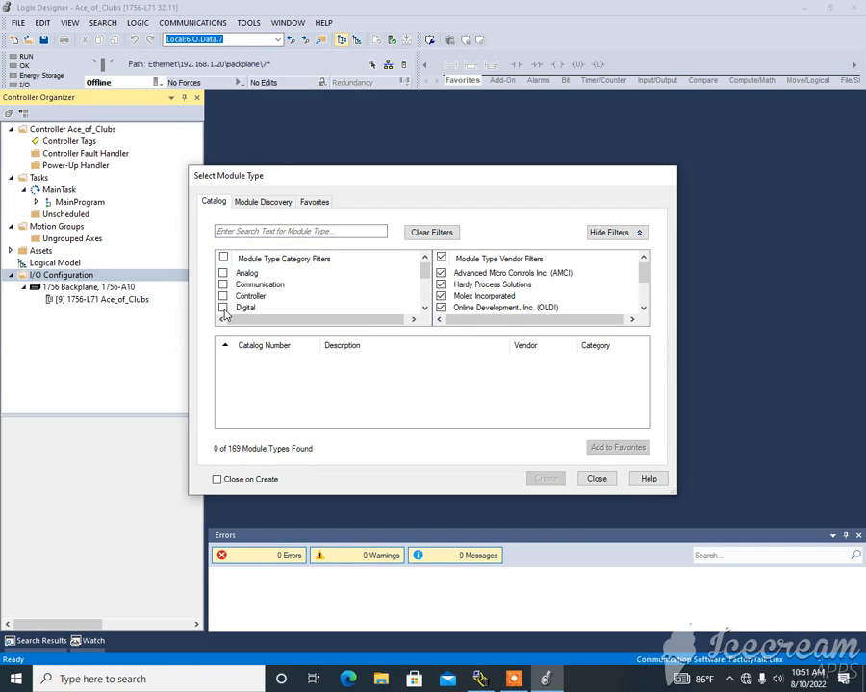
left_click(222, 308)
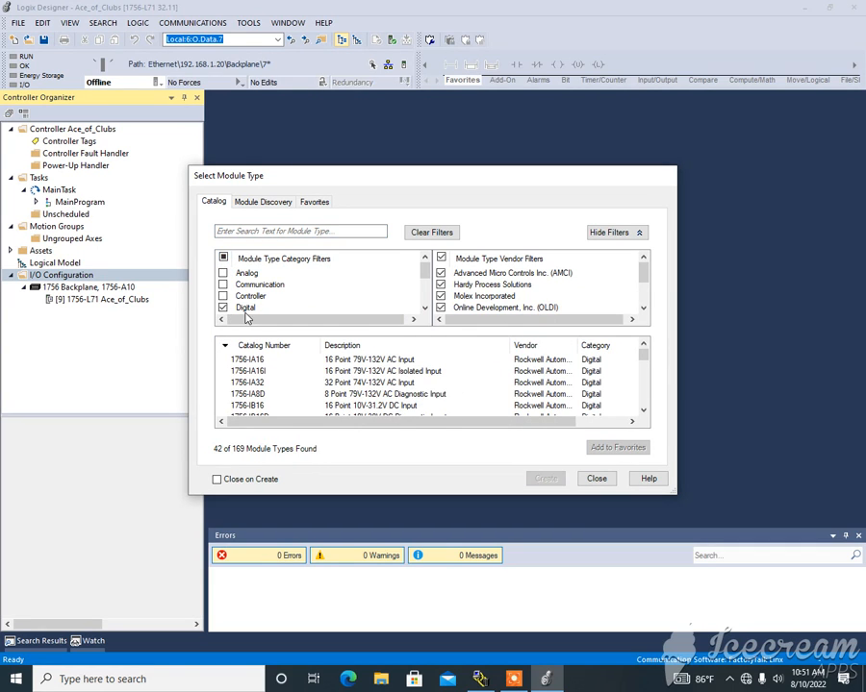
left_click(442, 259)
scroll(480, 303, "down", 1)
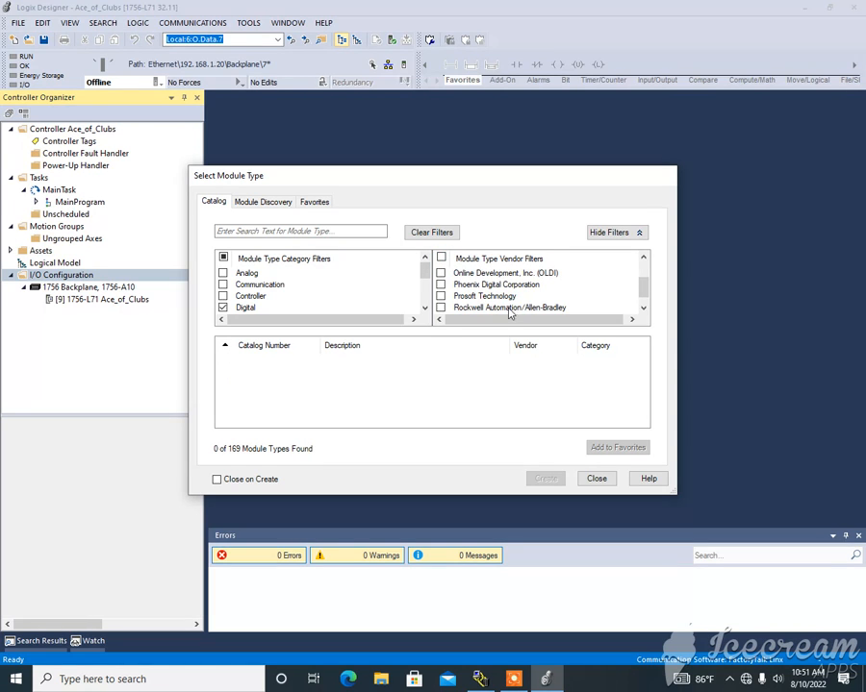
left_click(441, 308)
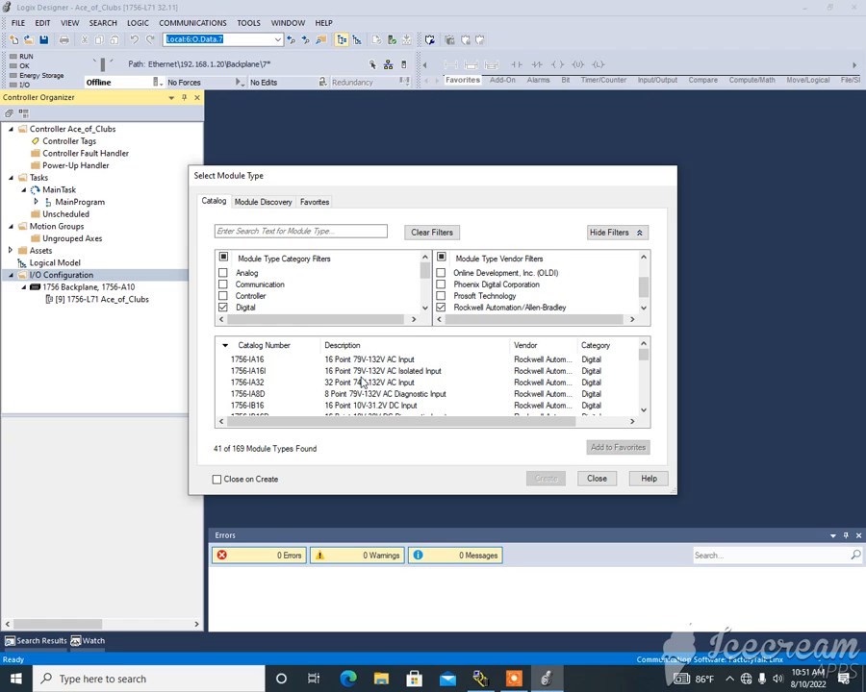
Step: Add a 1756-IB16 module named DC_Input in slot 5, checking the model and slot against the backplane in RSLinx Classic
left_click(479, 679)
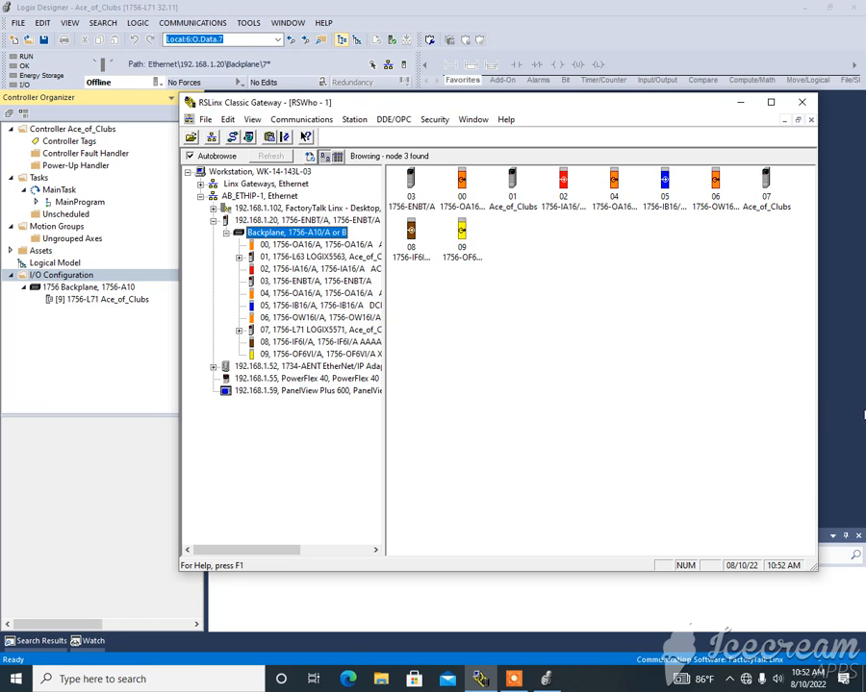
left_click(844, 412)
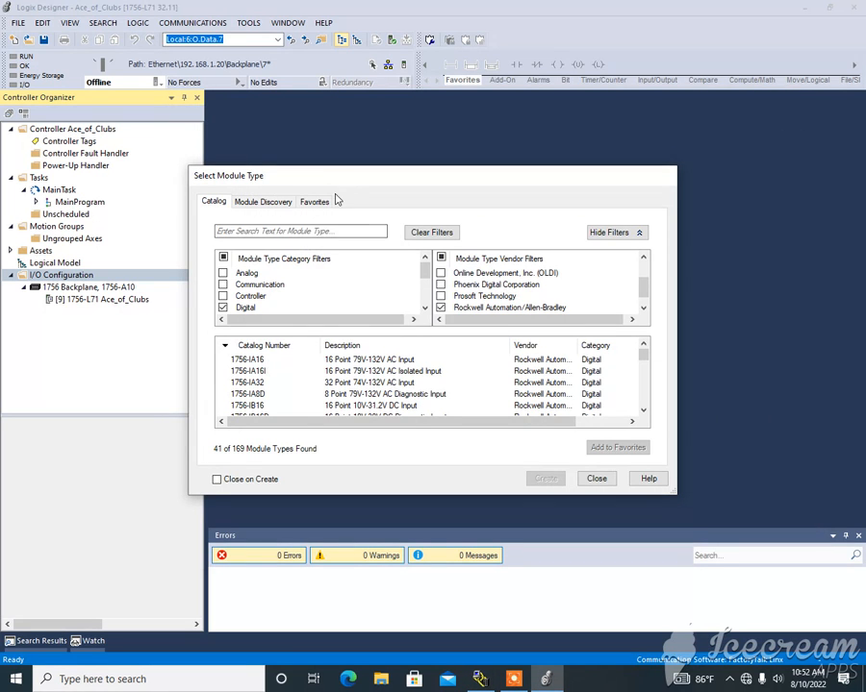
left_click(259, 406)
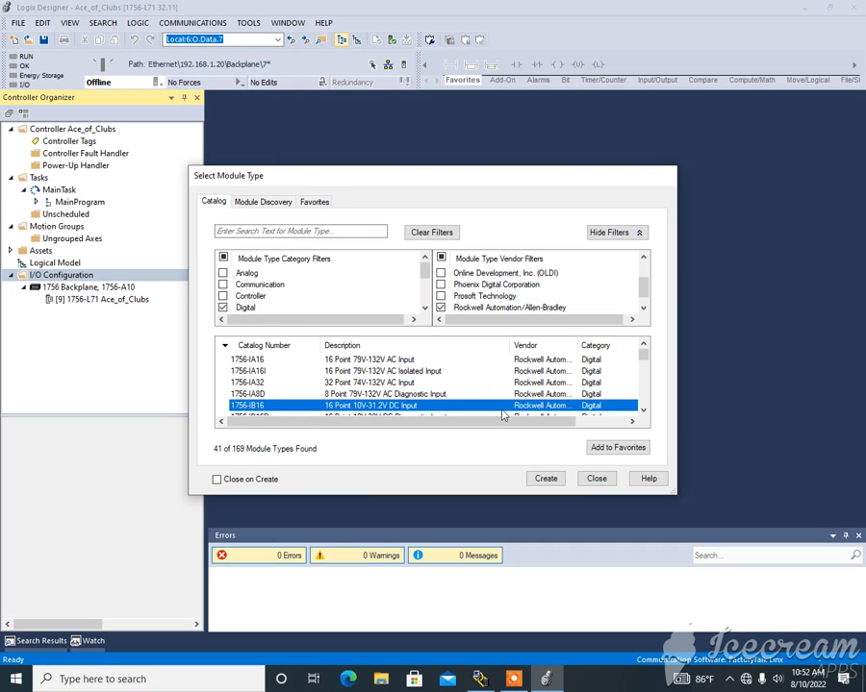
left_click(546, 479)
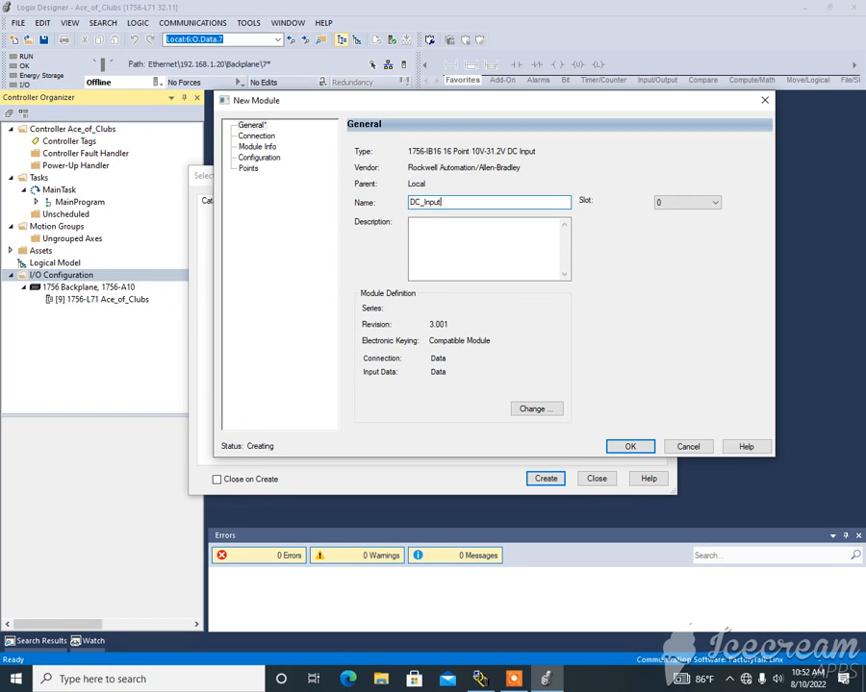
left_click(716, 204)
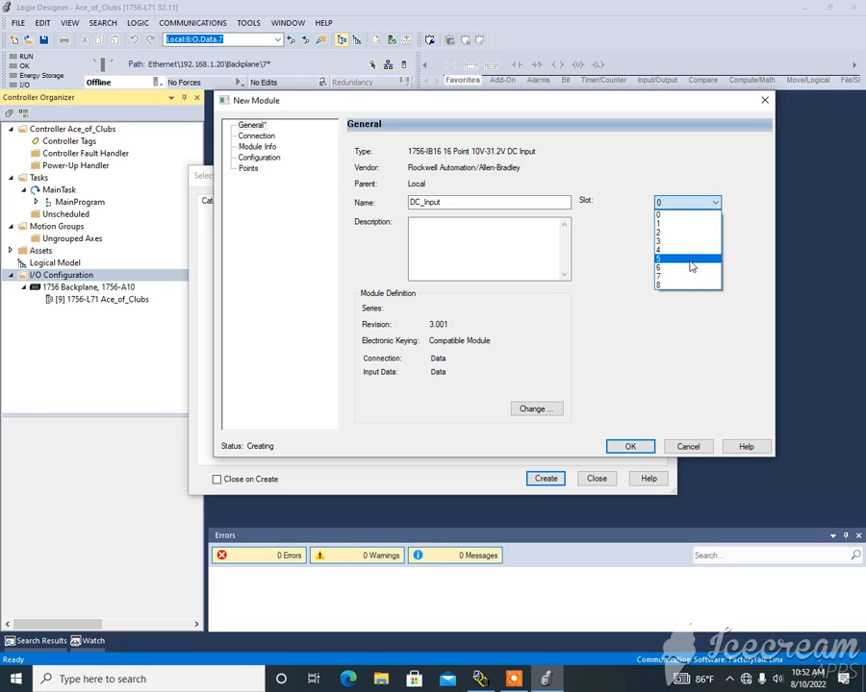
left_click(690, 260)
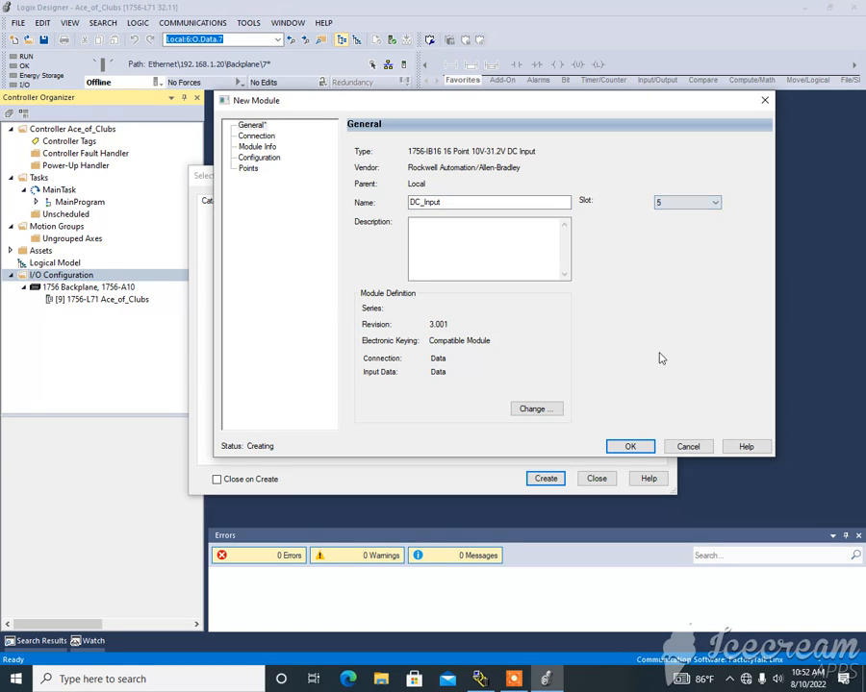
left_click(480, 680)
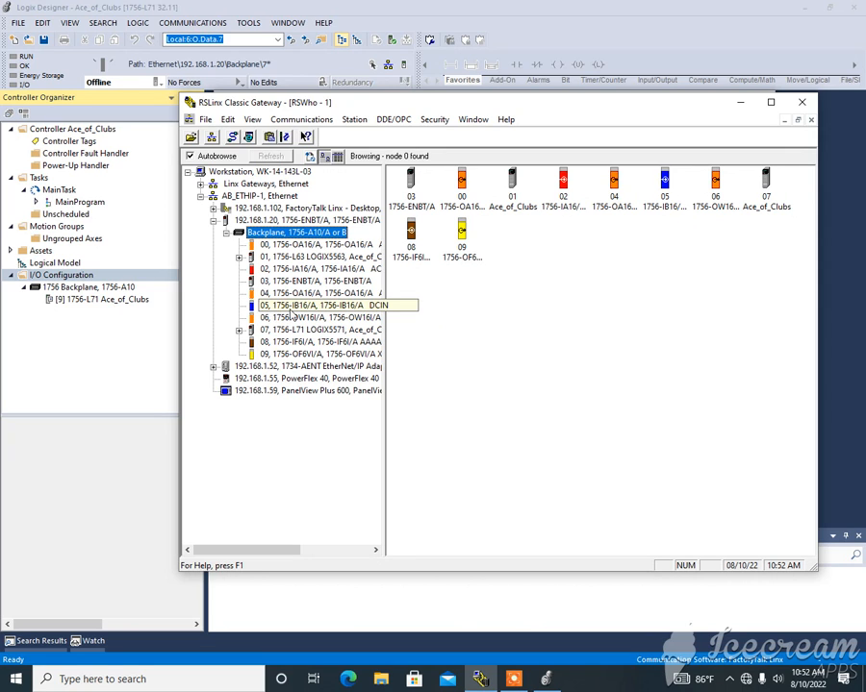
left_click(833, 365)
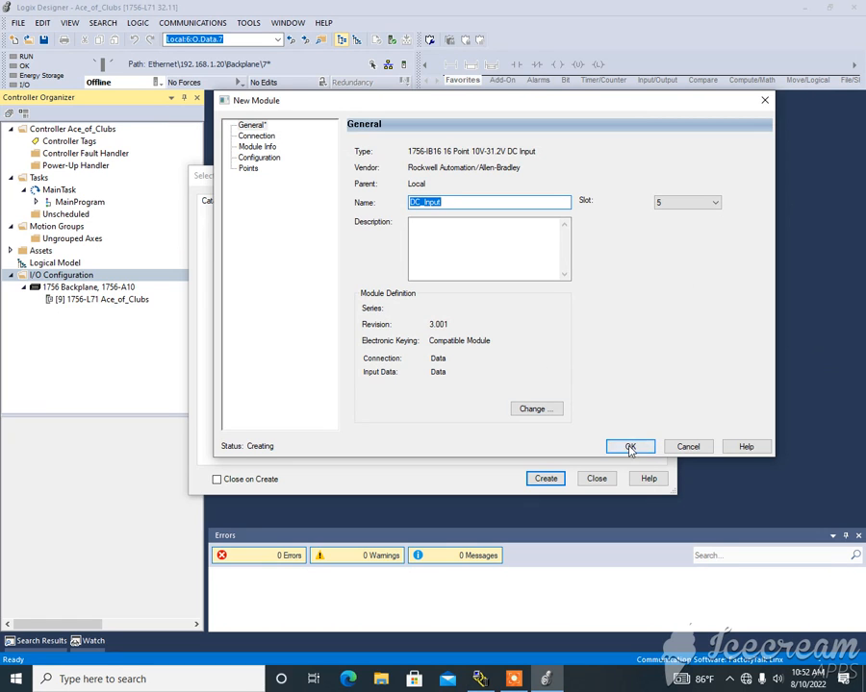
left_click(630, 447)
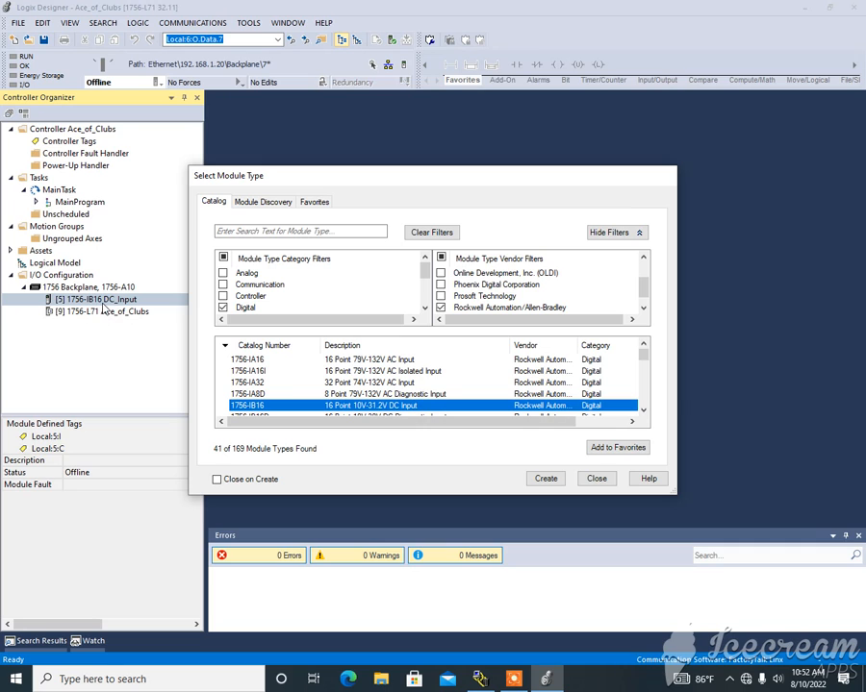
Step: Find and select the 1756-OW16I isolated relay module in the catalog, checking the installed output module against the backplane in RSLinx Classic
scroll(344, 394, "down", 2)
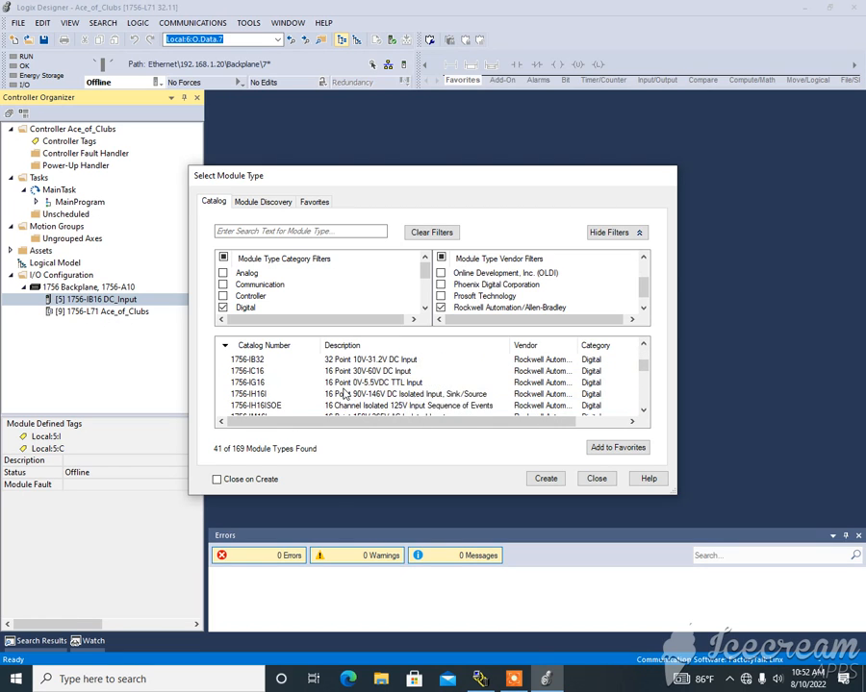
scroll(344, 394, "down", 6)
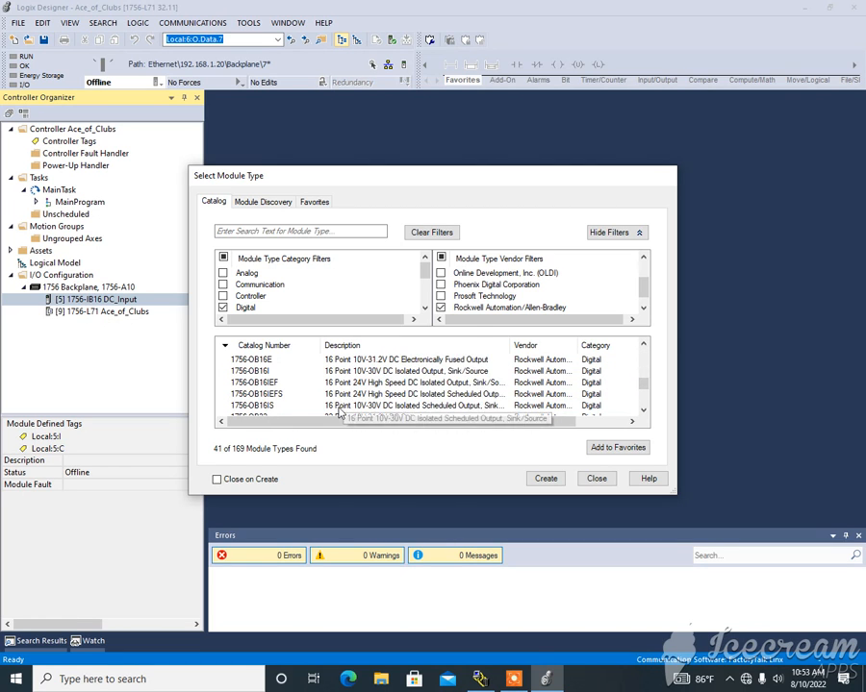
left_click(479, 679)
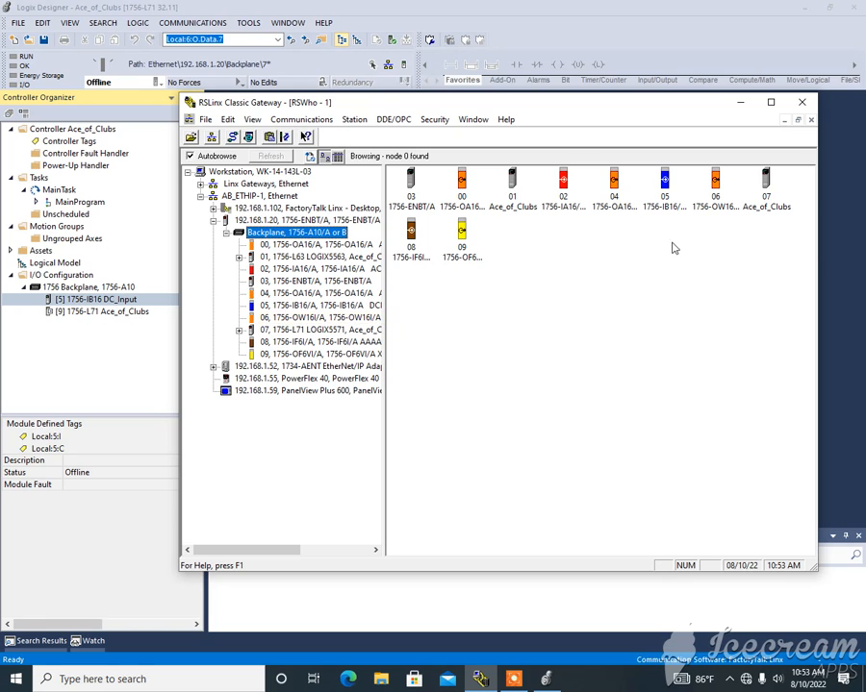
left_click(839, 446)
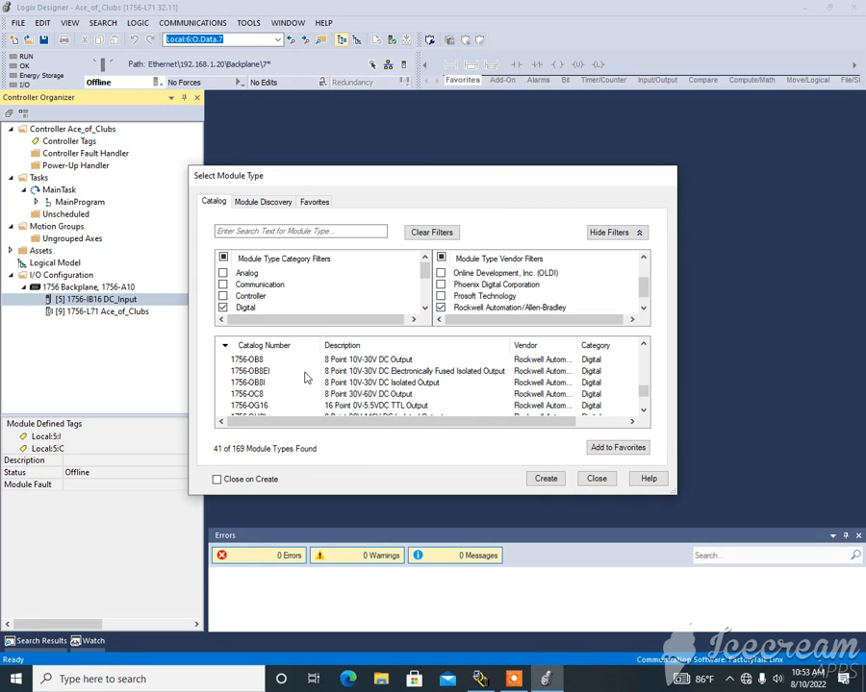
scroll(304, 376, "down", 1)
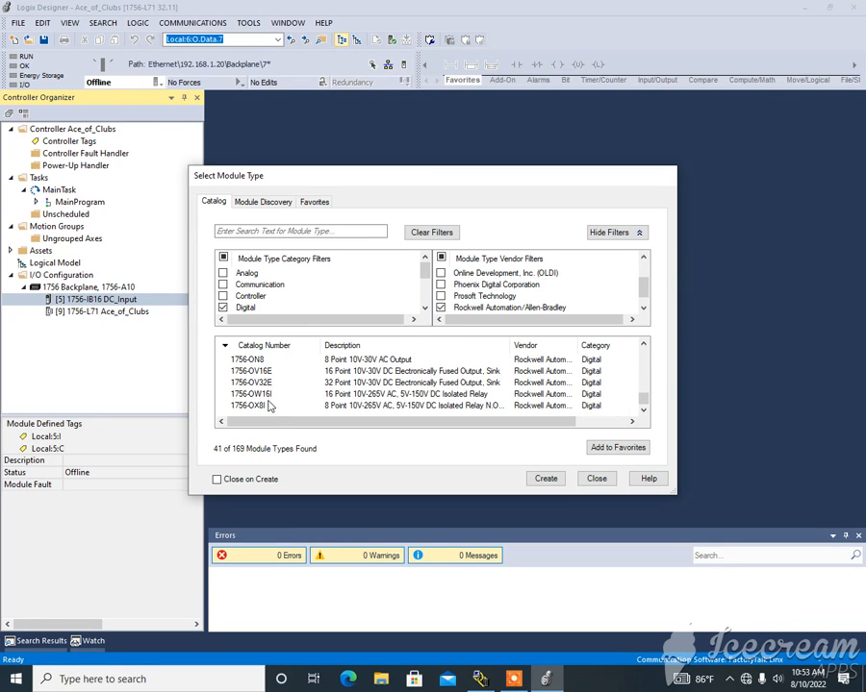
left_click(267, 396)
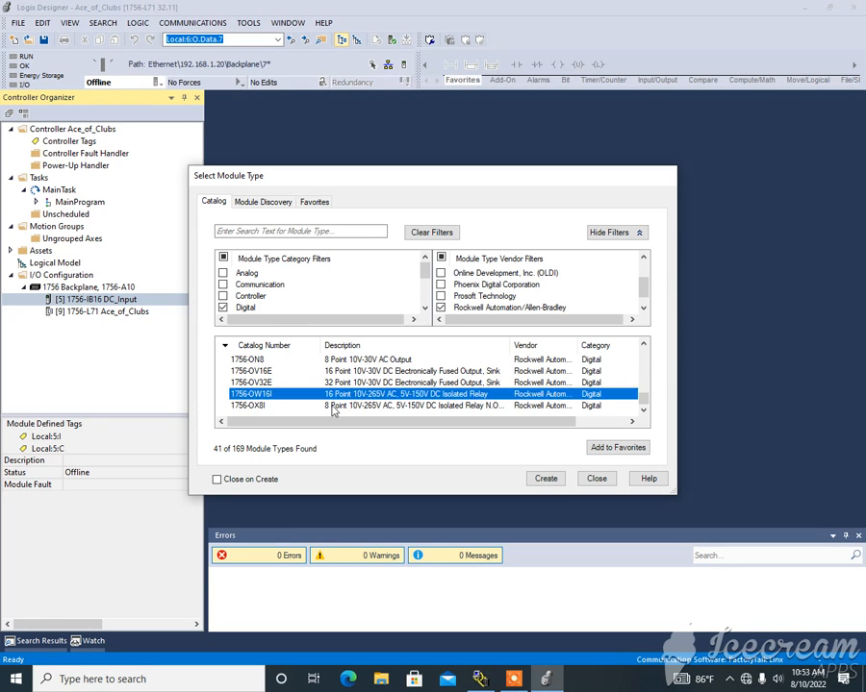
Step: Create the 1756-OW16I module with the name Relay_Output in slot 6 and finish adding modules
left_click(545, 478)
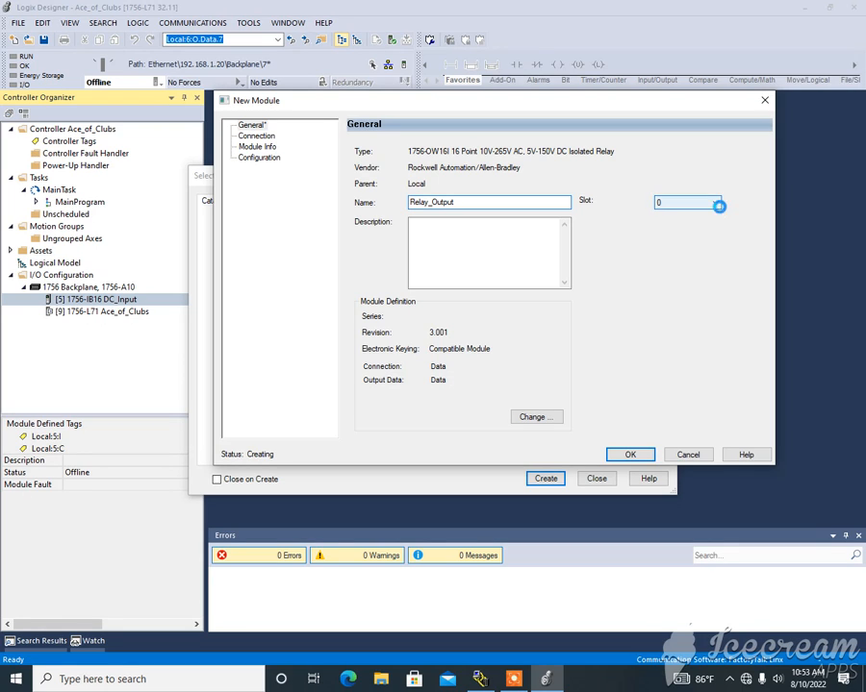
left_click(717, 202)
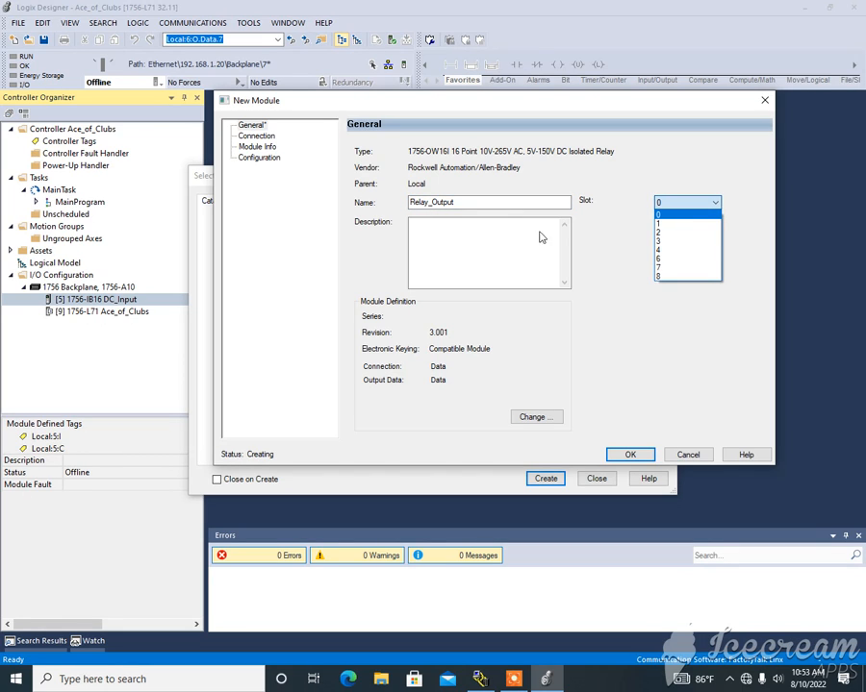
left_click(662, 260)
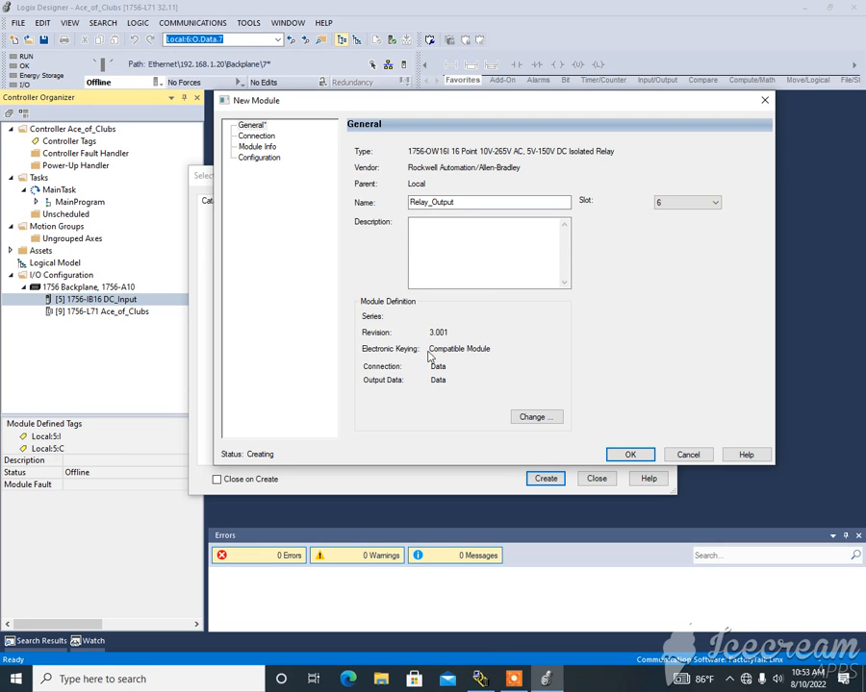
left_click(630, 456)
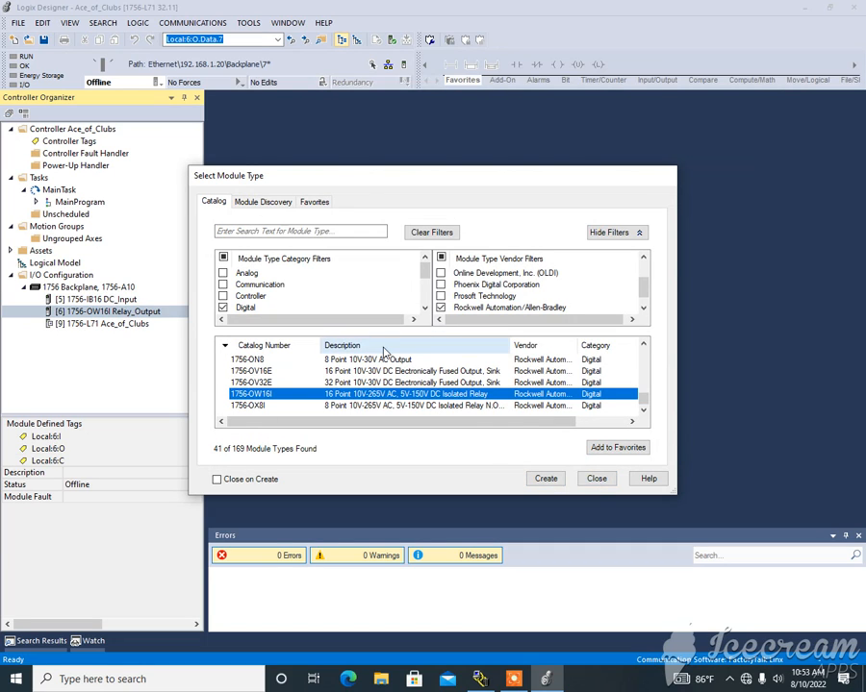
left_click(603, 483)
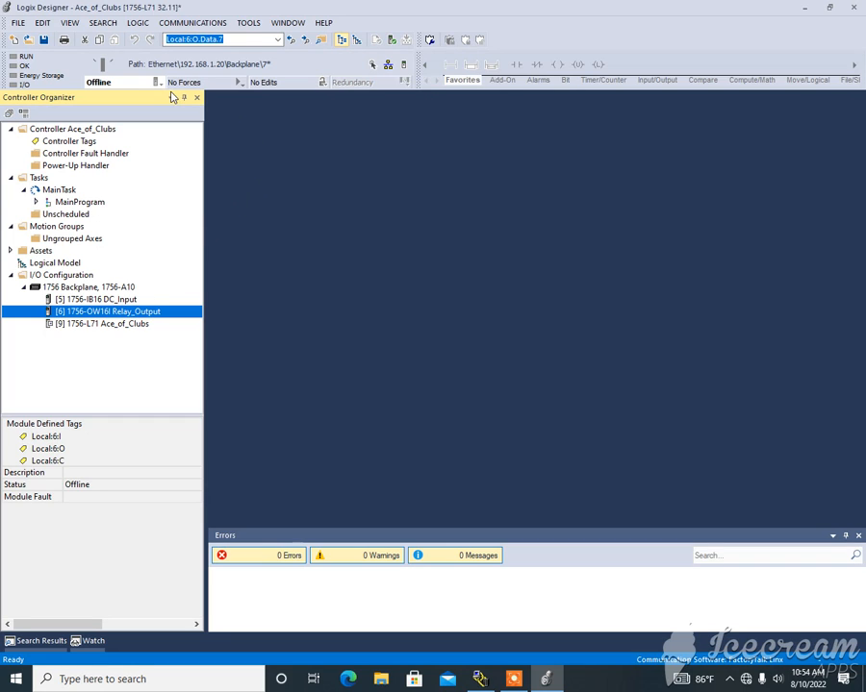
Step: Browse the active network to the 1756-L71 controller in slot 7 of the 192.168.1.20 backplane and start downloading the project to it
left_click(188, 23)
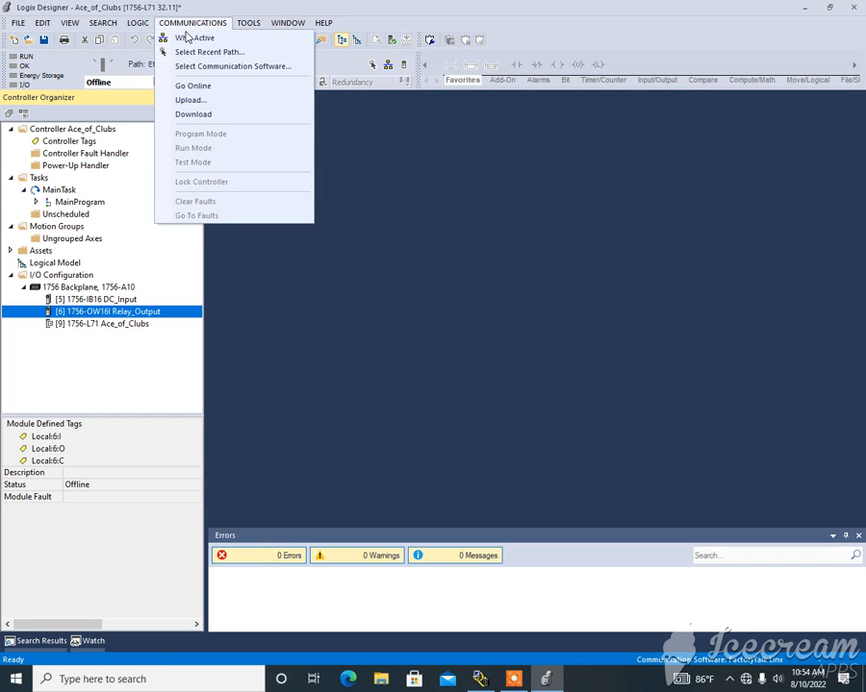
left_click(388, 66)
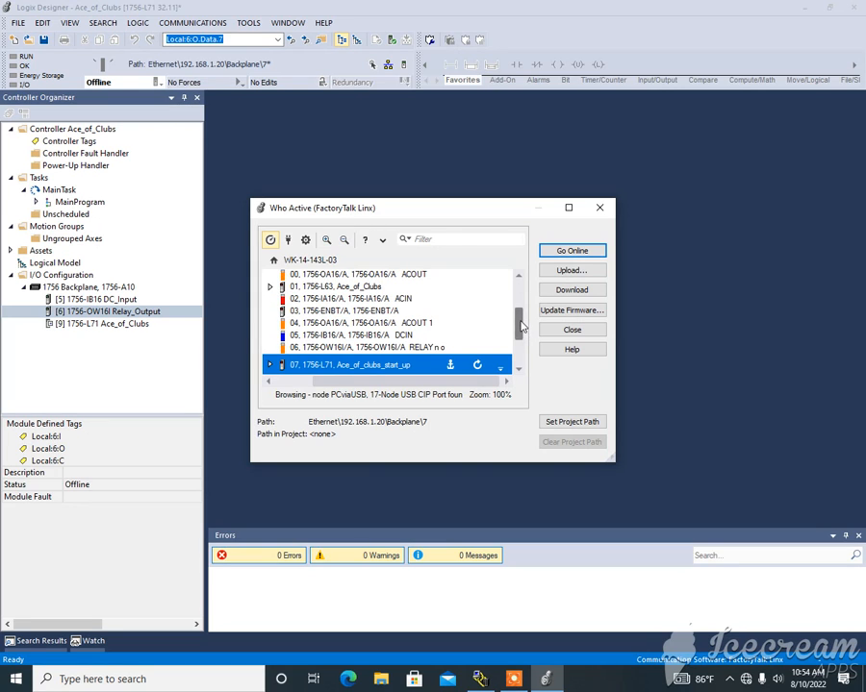
left_click_drag(520, 327, 520, 295)
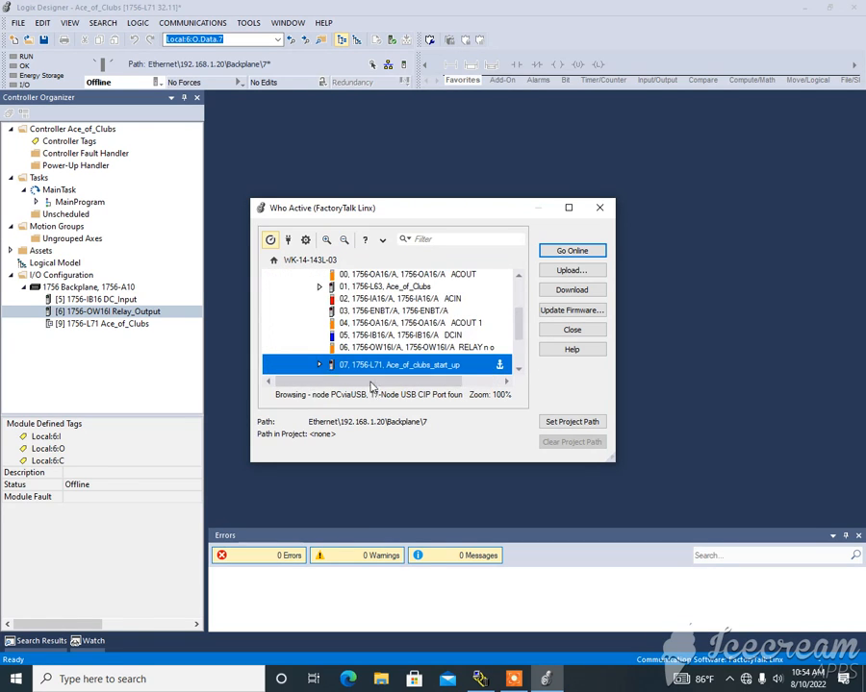
scroll(358, 328, "up", 3)
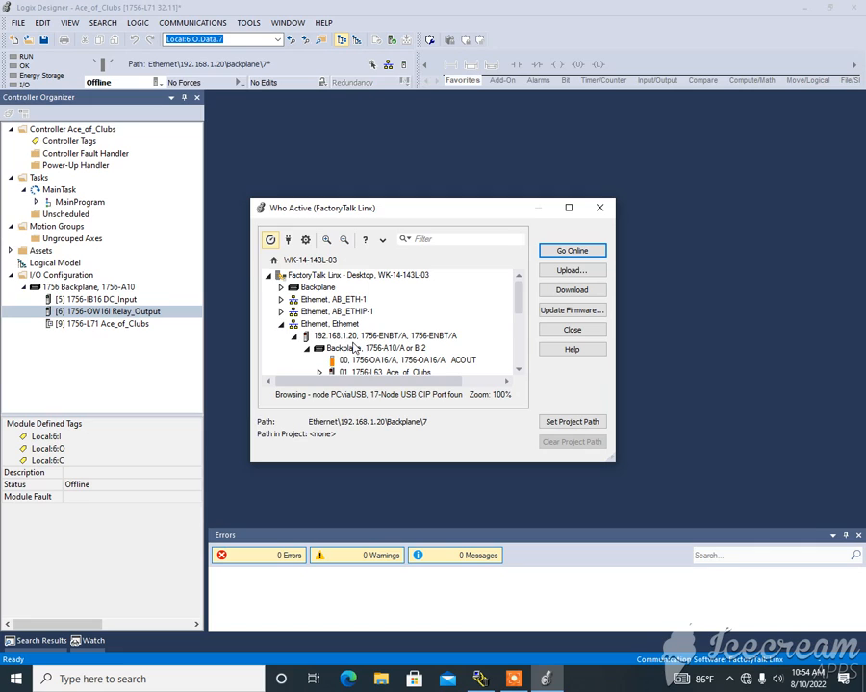
scroll(354, 348, "down", 1)
scroll(372, 335, "down", 1)
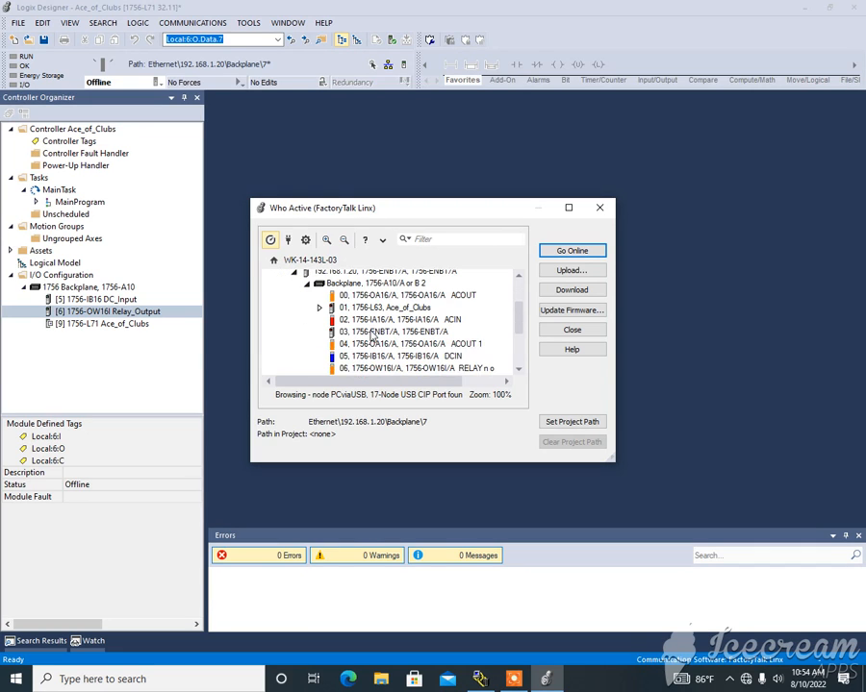
scroll(371, 335, "down", 1)
left_click(383, 355)
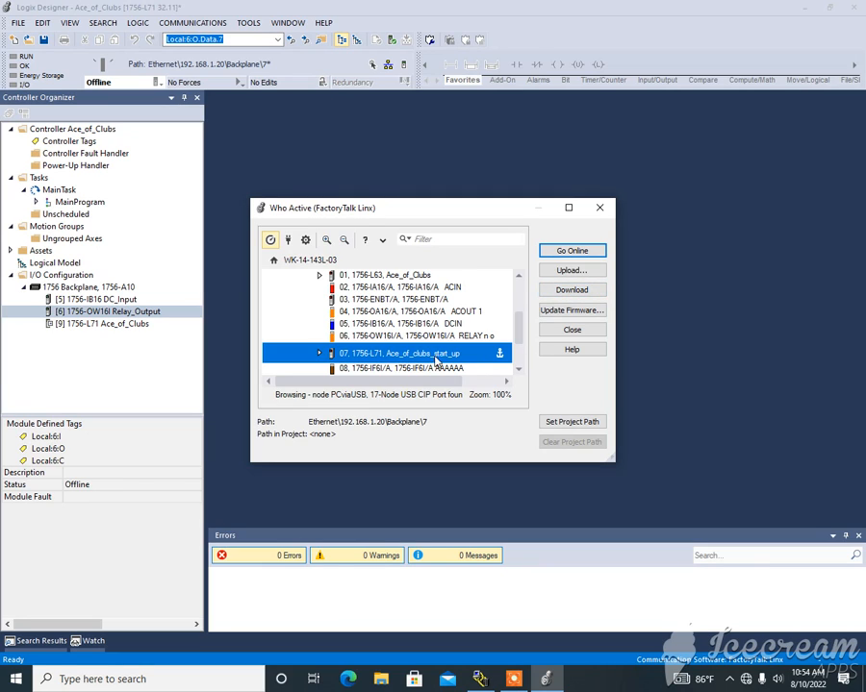
left_click(567, 293)
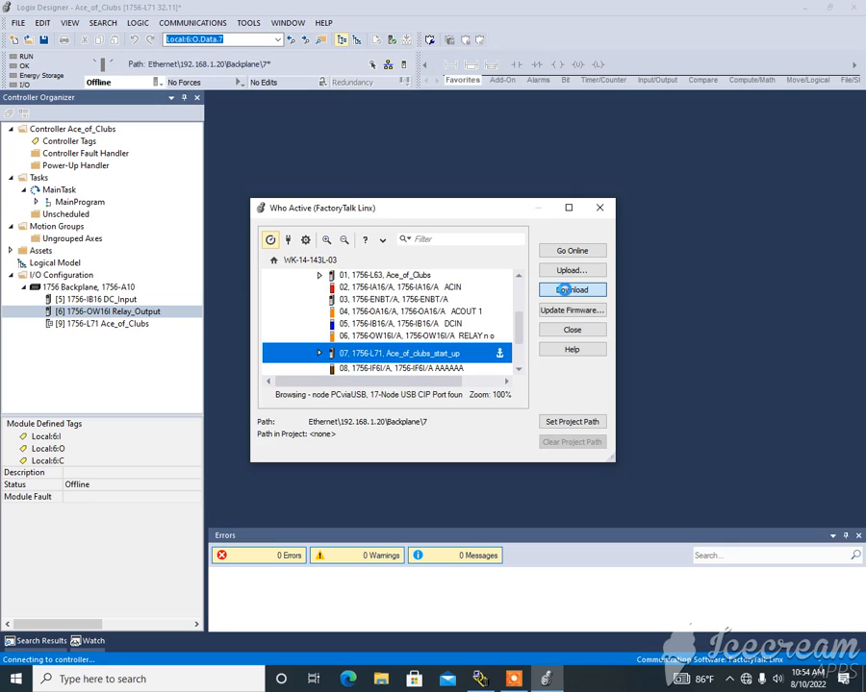